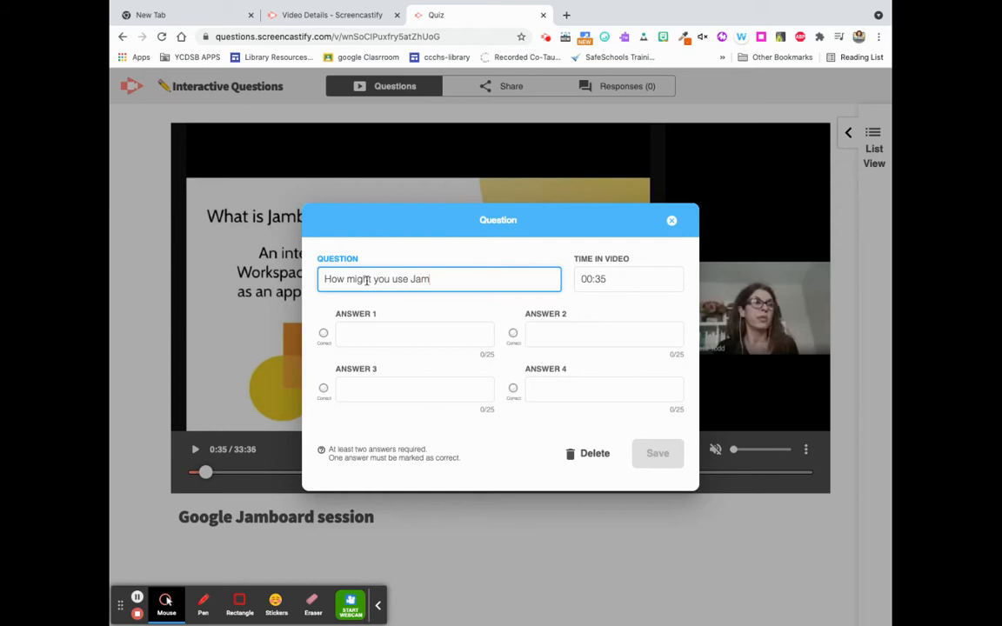
- Word the 00:35 question as "How might you use Jamboard?" and enter "Interactive lesson" as Answer 1, marked as the correct answer
left_click(607, 278)
left_click(398, 333)
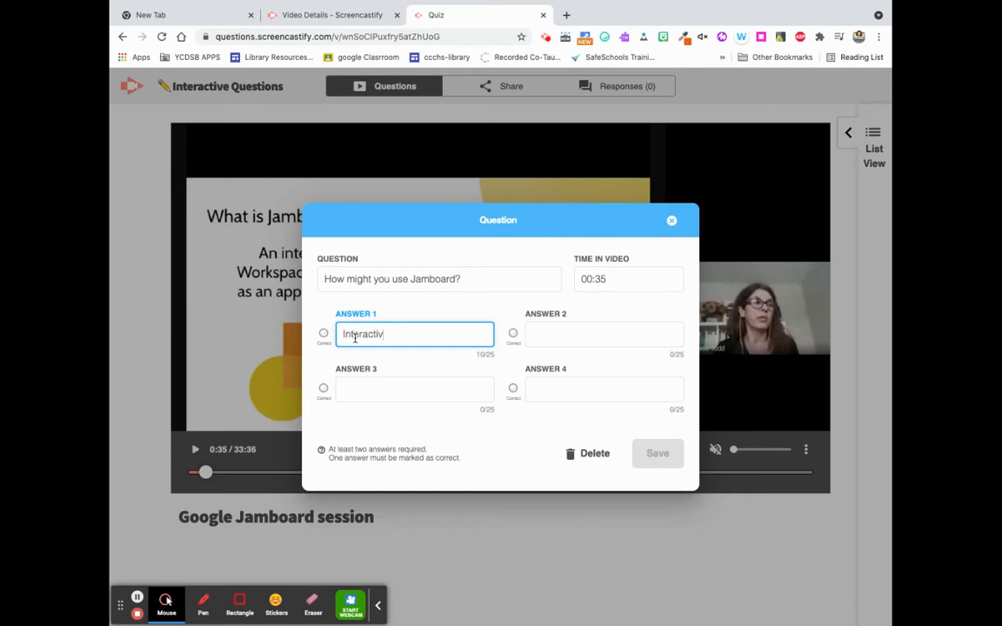
type("n")
left_click(324, 388)
left_click(324, 335)
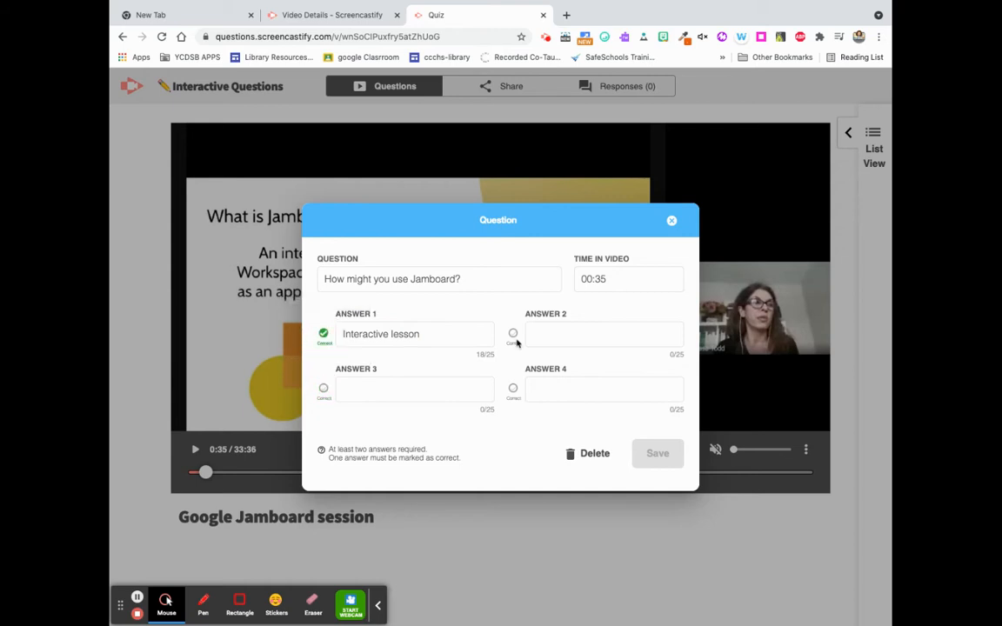
left_click(513, 334)
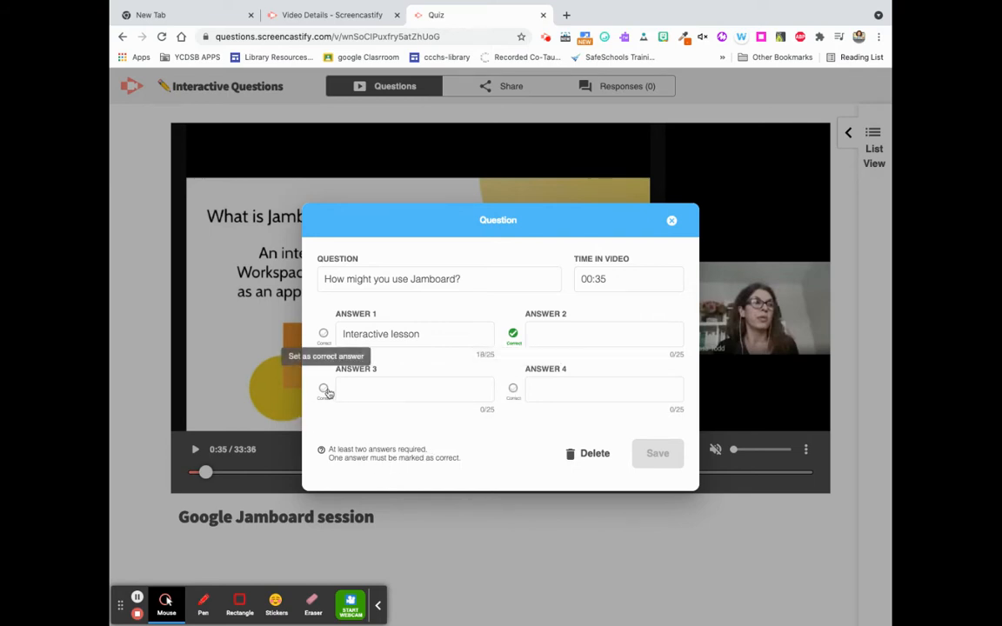
left_click(324, 336)
- Enter "test students", "sing a song" and "do a dance" as Answers 2, 3 and 4, and save the question
left_click(559, 345)
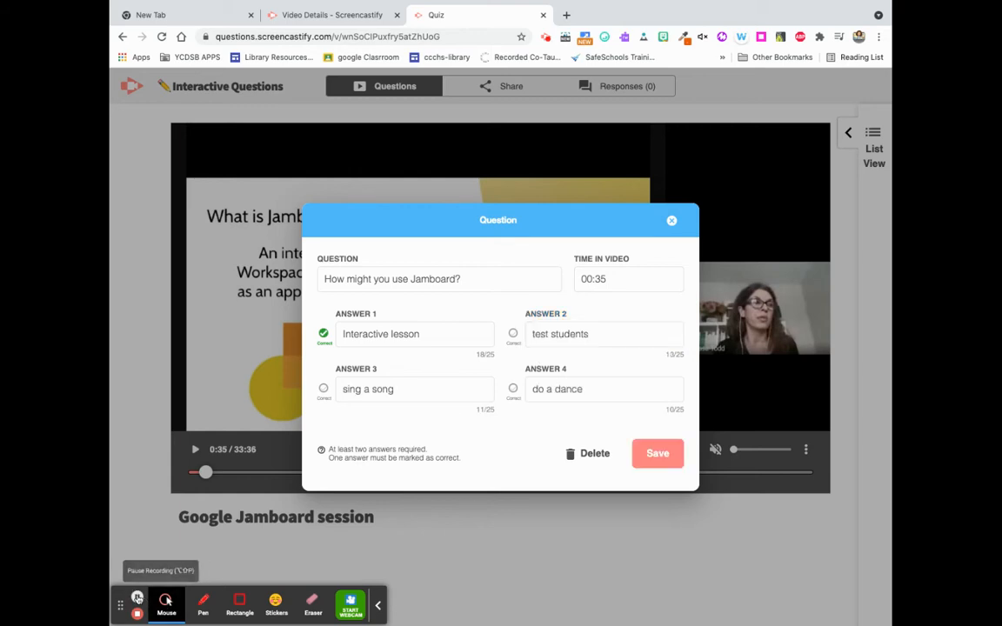
left_click(435, 334)
left_click(456, 278)
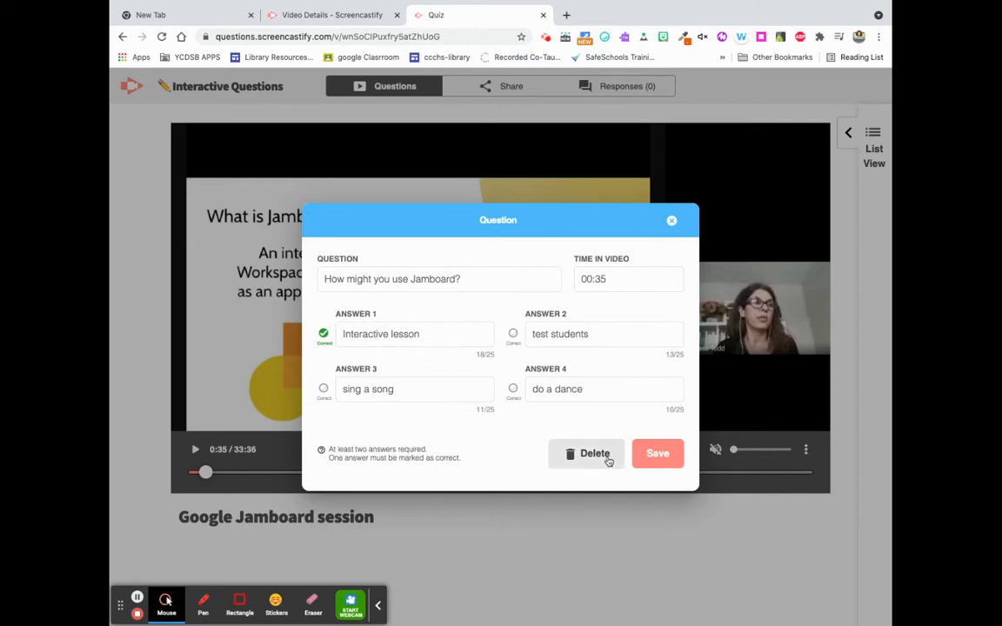
left_click(658, 455)
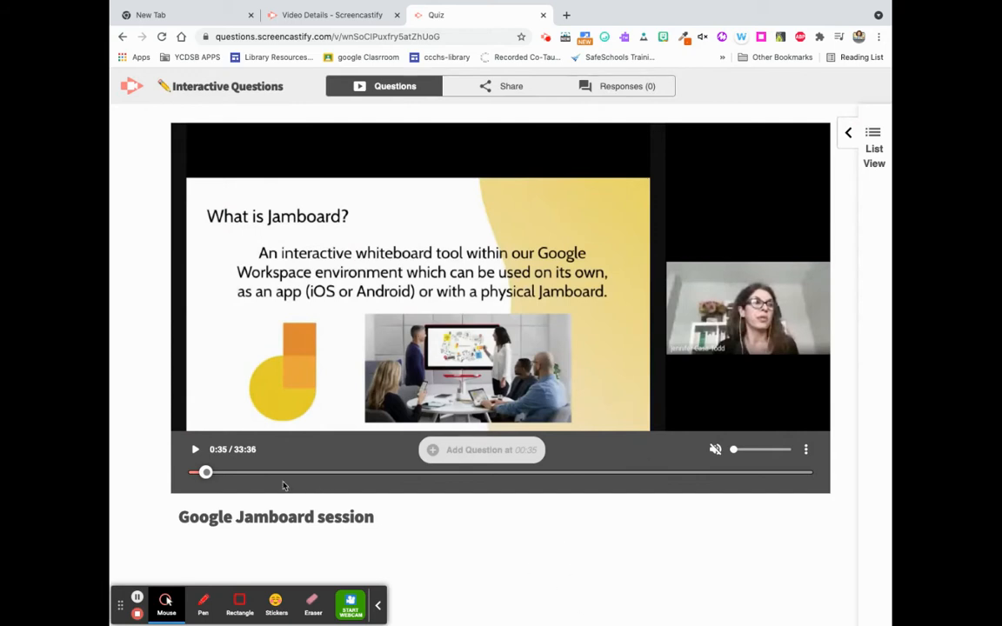
- Add a question at 00:59 reading "Which is NOT correct", with answers "Available in Google Suite", "Can be accessed in Meet", "A green tool" and "Connected to Slides"
left_click(234, 470)
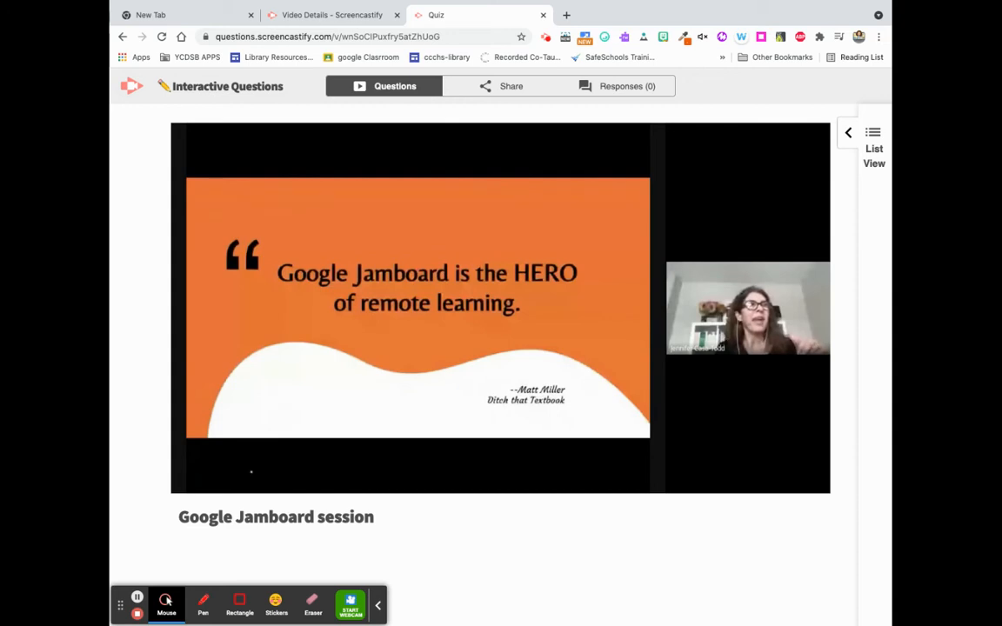
mouse_move(599, 387)
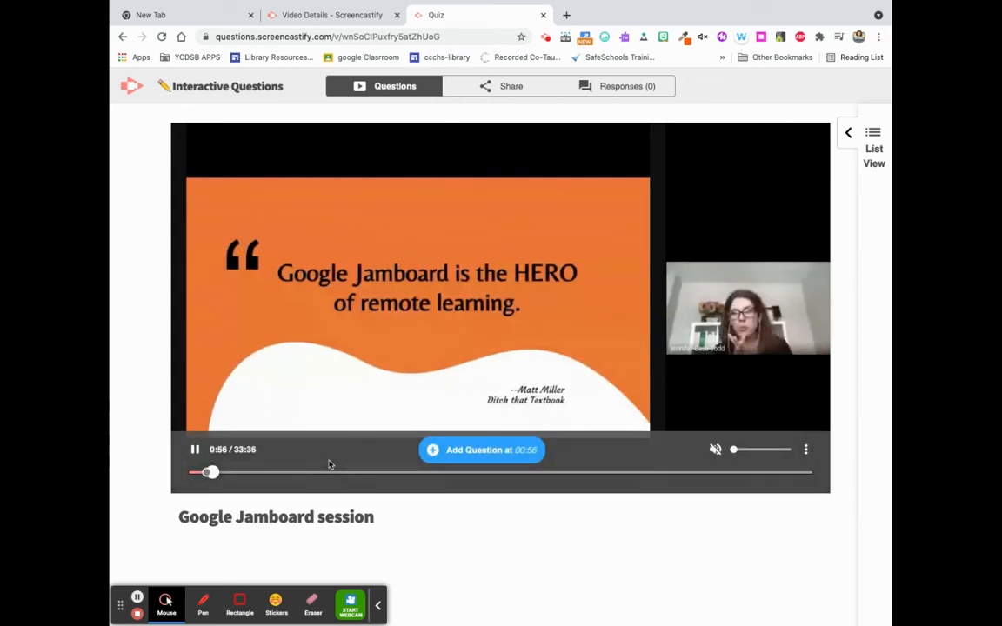
left_click(488, 452)
left_click(365, 276)
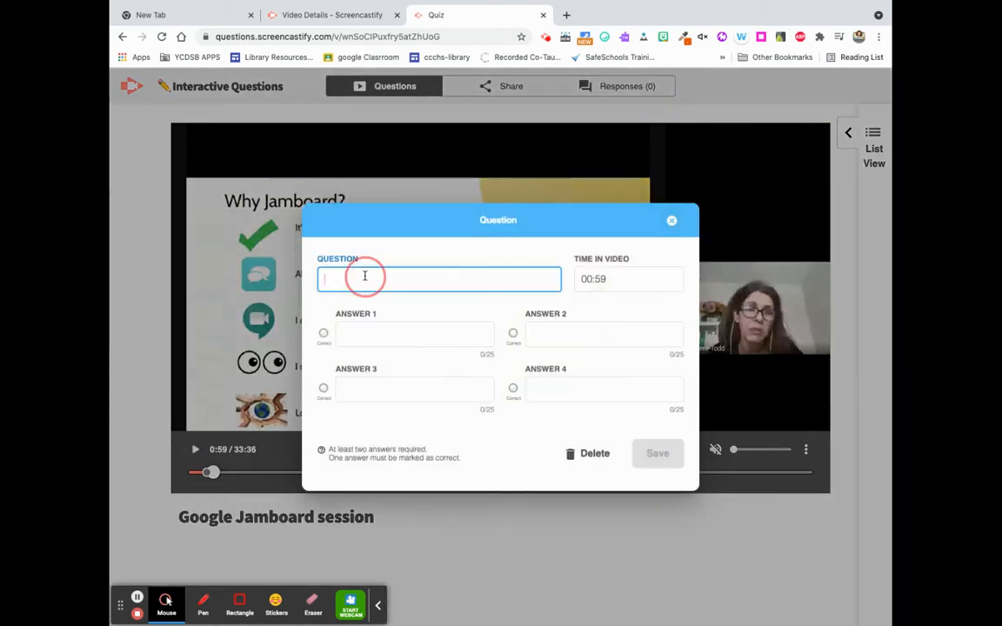
type("Which in")
type(" NOT corren")
left_click(136, 597)
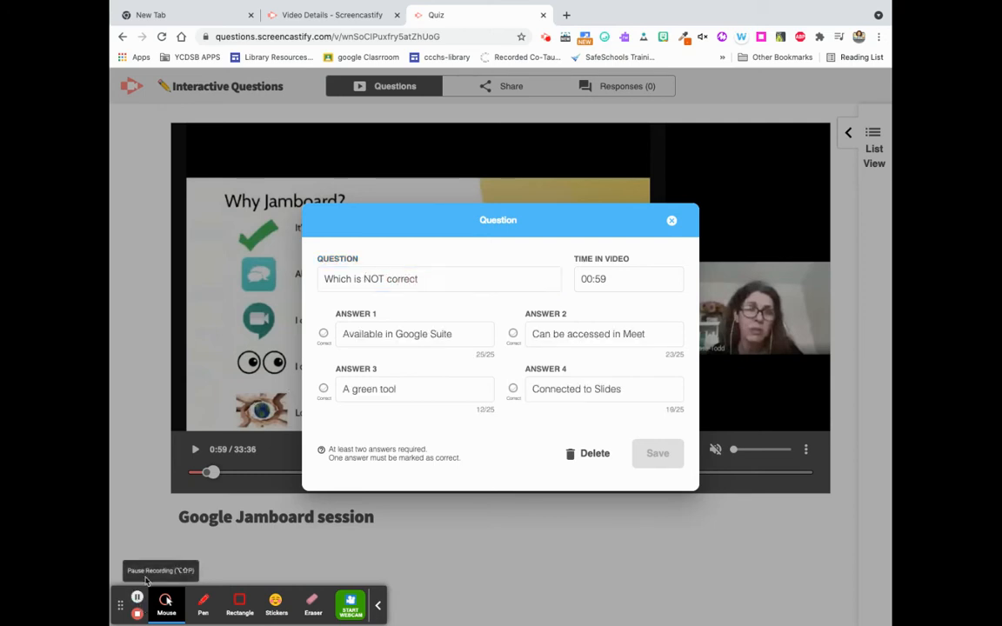
left_click(354, 261)
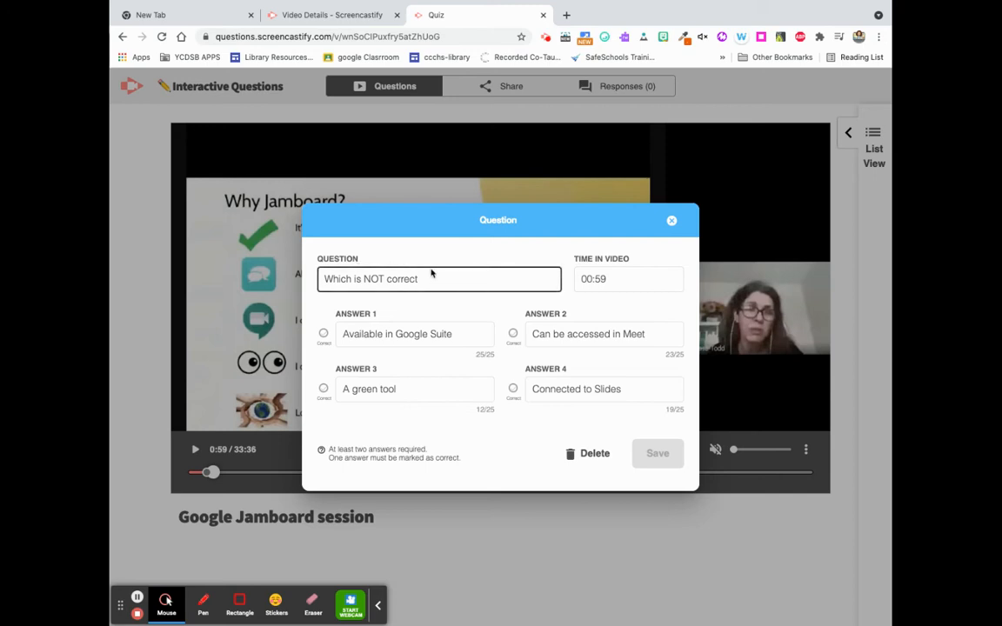
- Mark "Connected to Slides" as the correct answer and save the 00:59 question
left_click(513, 389)
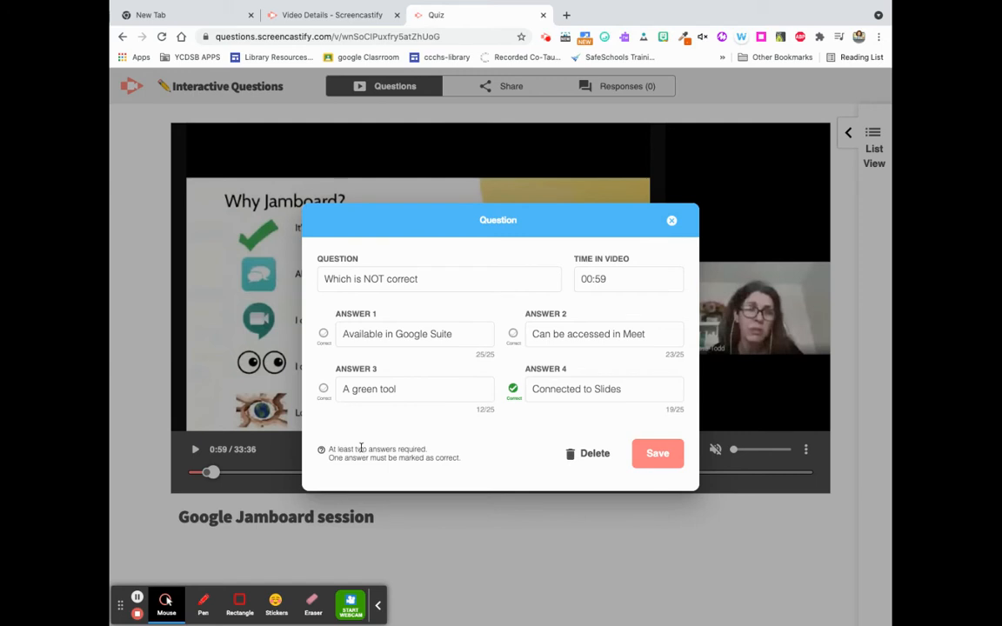
left_click(484, 330)
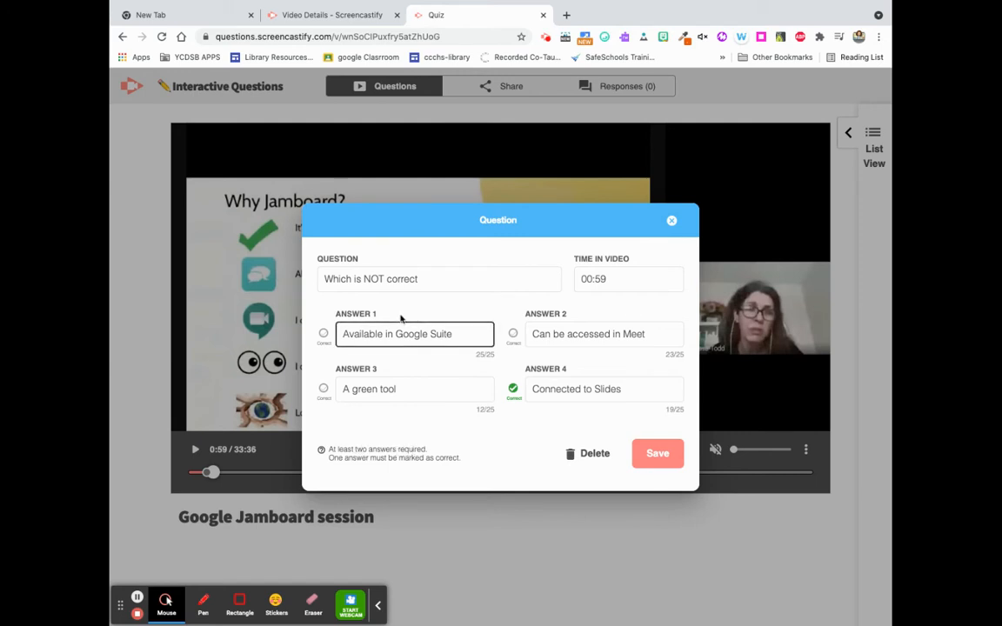
left_click(557, 330)
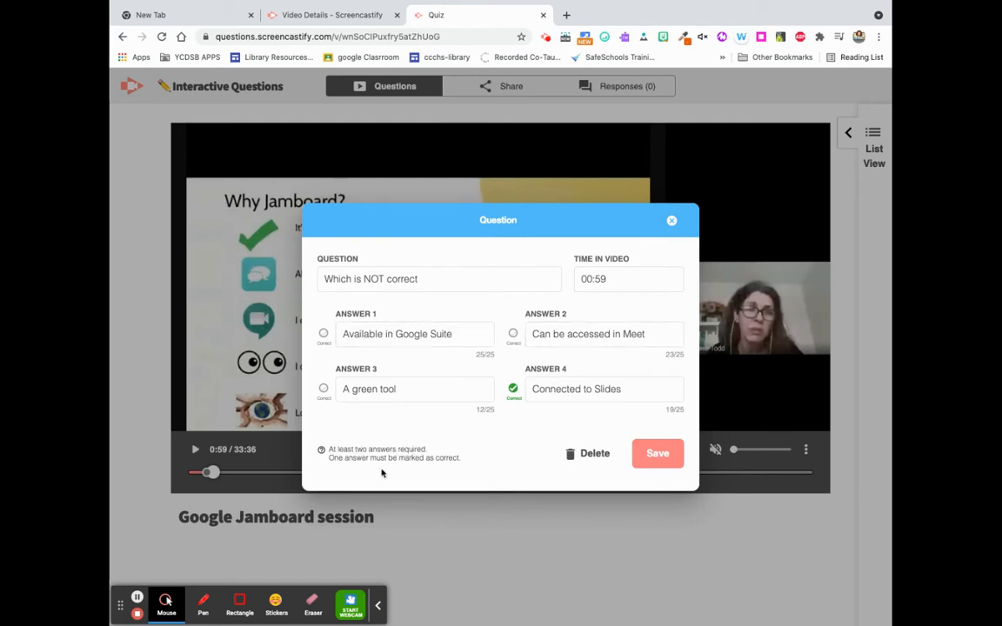
left_click(659, 456)
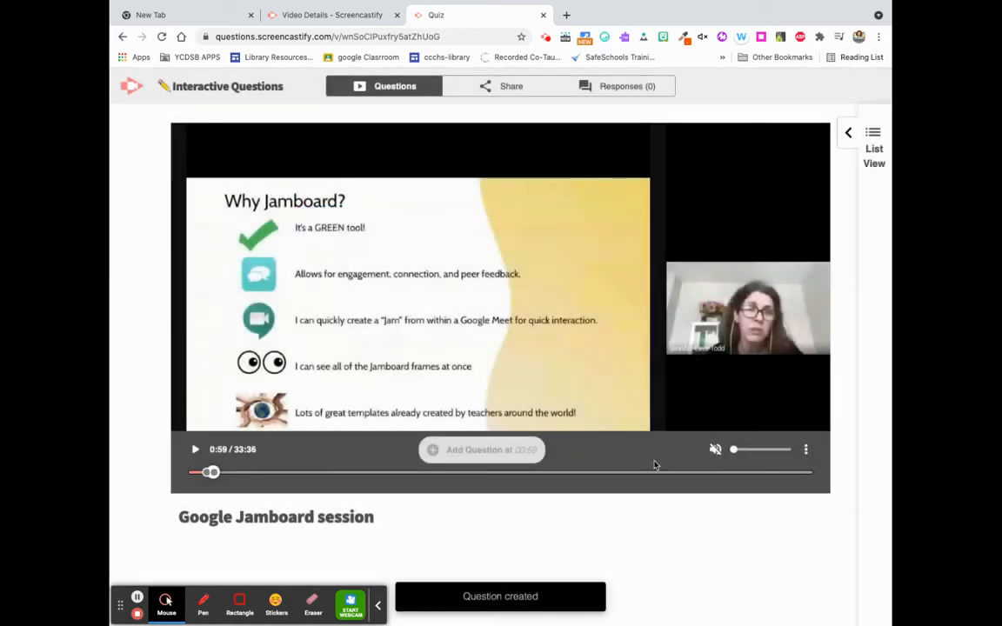
- Open the video's Share to Classroom page from its sharing options and look through the classes available to share with
scroll(626, 353, "right", 5)
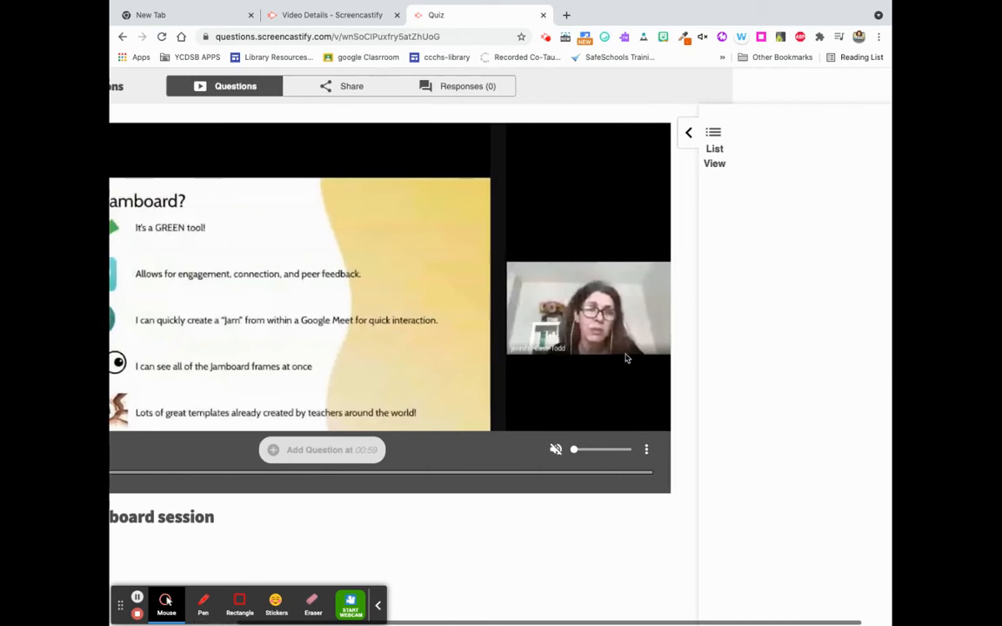
scroll(325, 189, "left", 5)
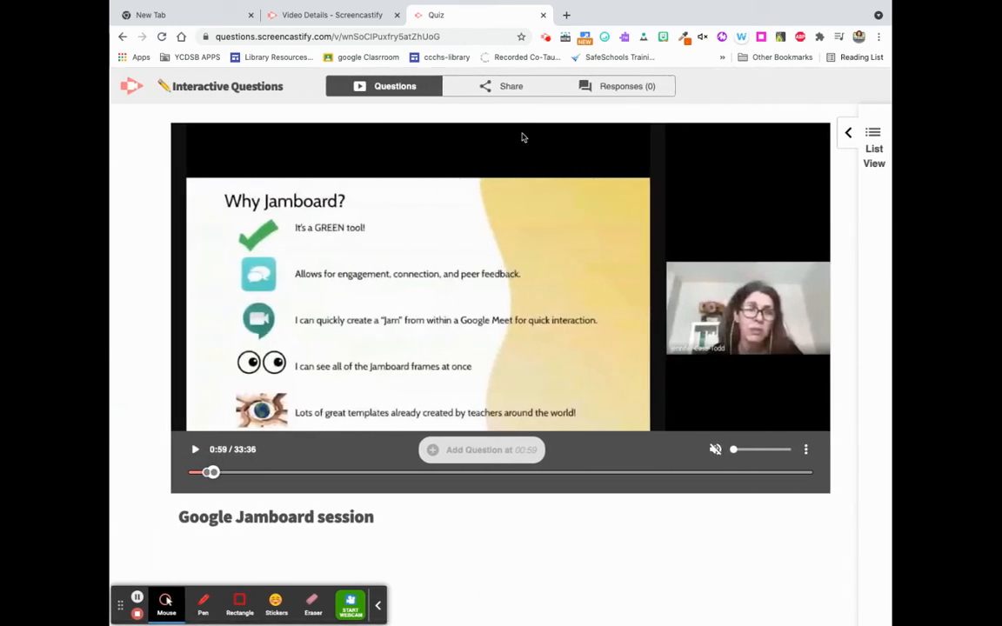
left_click(501, 88)
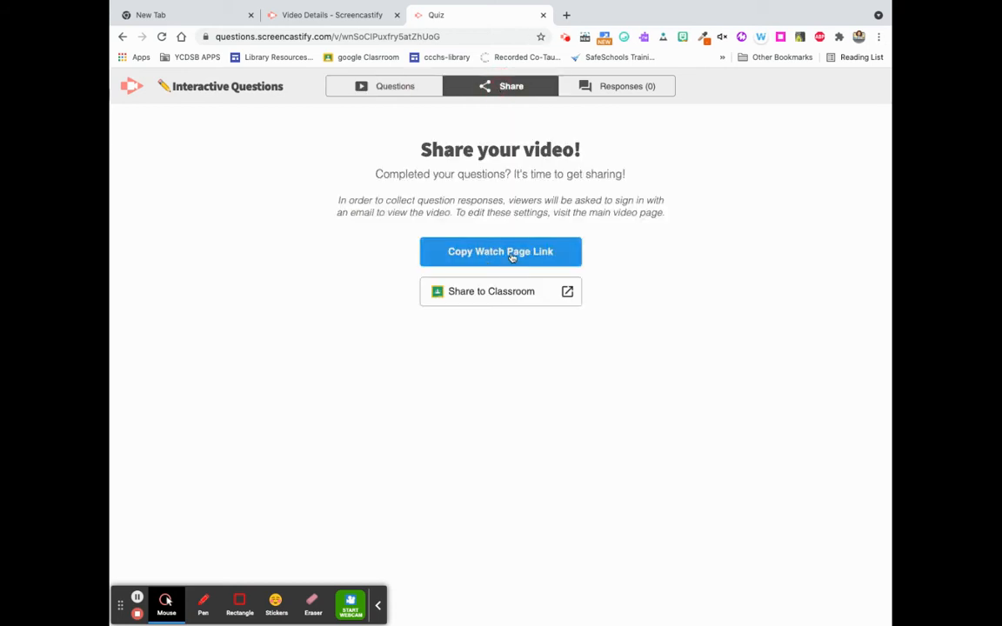
left_click(567, 292)
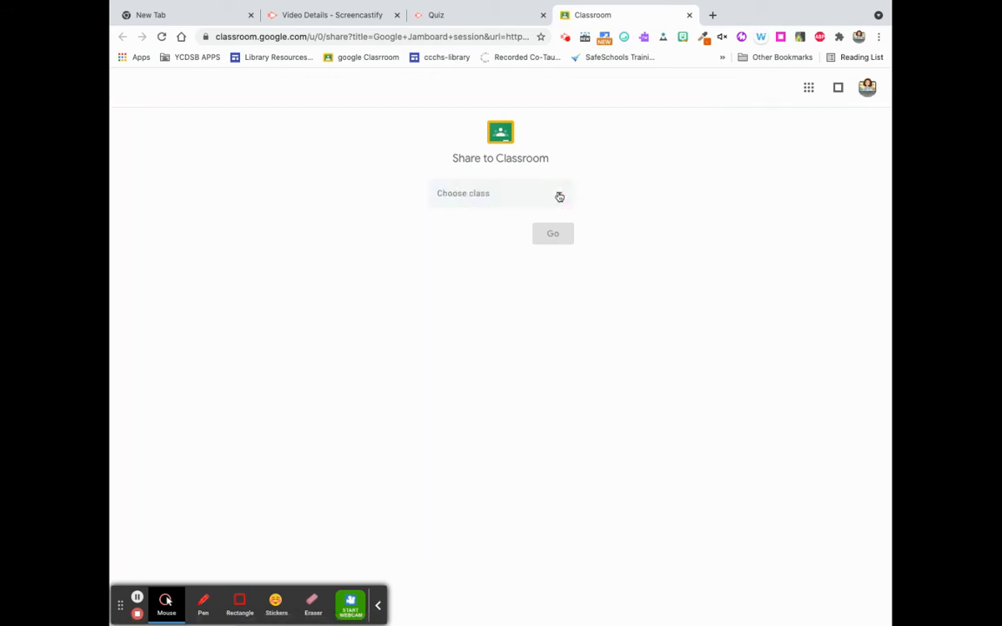
left_click(559, 195)
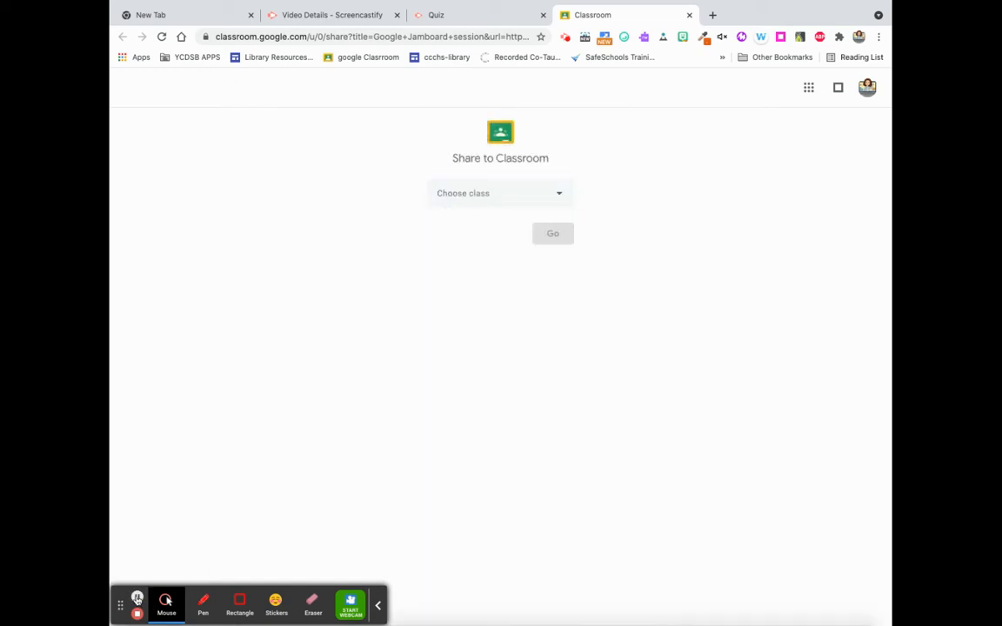
left_click(559, 196)
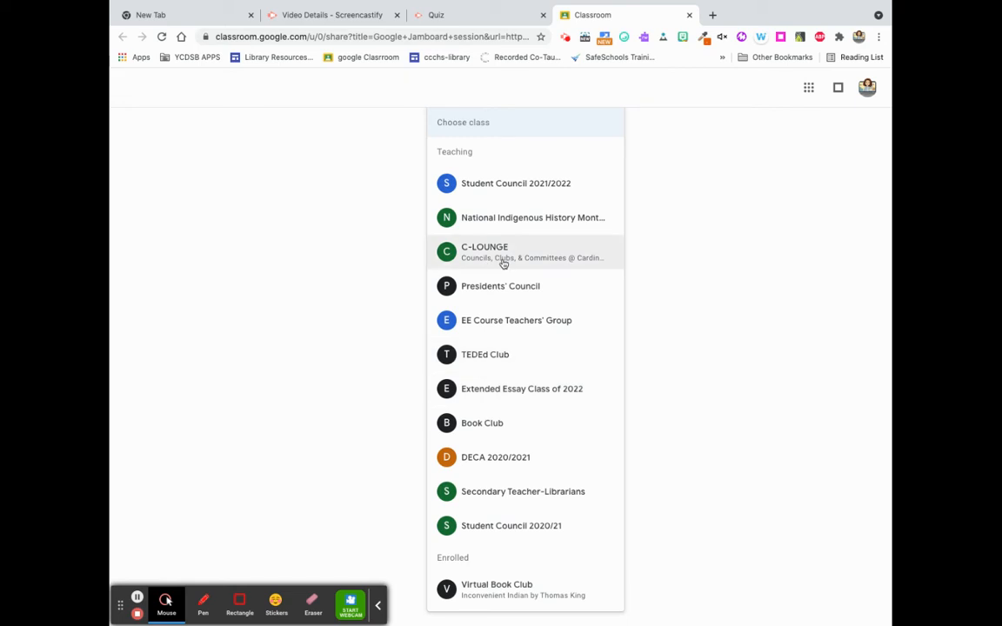
left_click(335, 283)
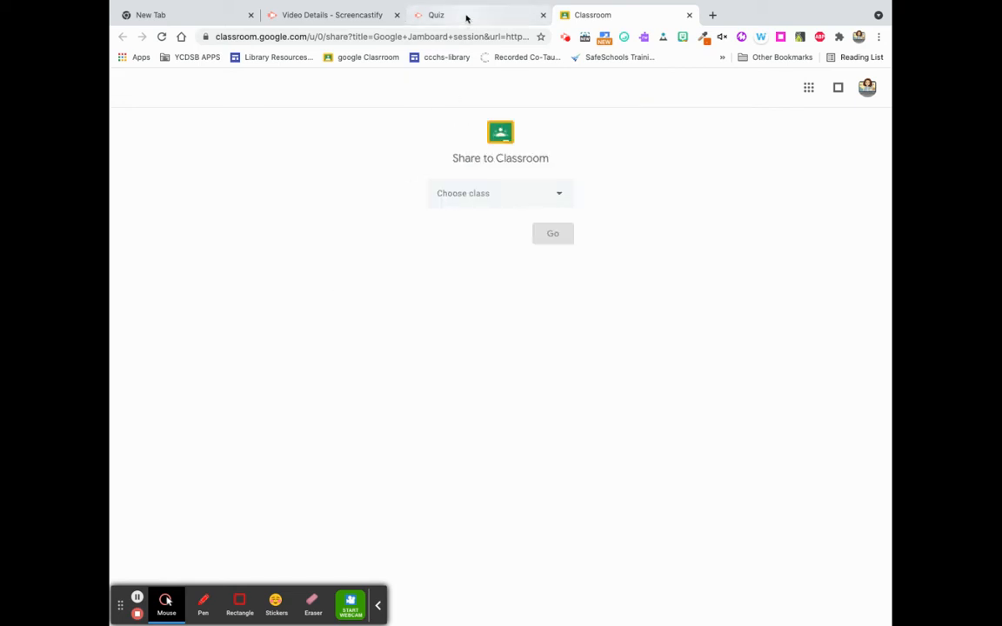
- Return to the quiz's sharing page, copy the watch page link and open it in a new browser tab
left_click(466, 18)
left_click(500, 252)
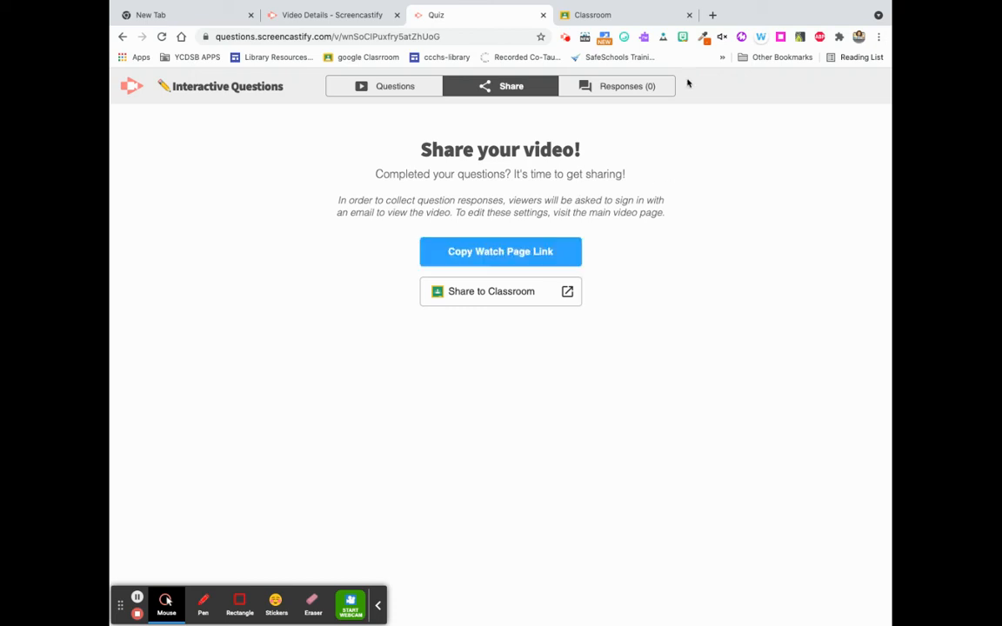
left_click(713, 14)
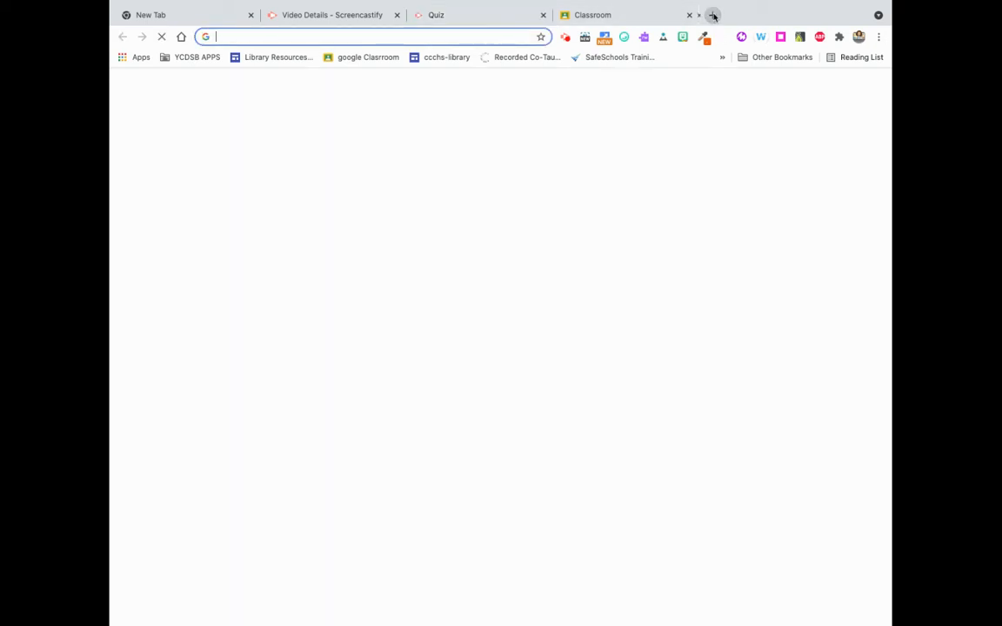
key("ctrl+v")
key("Return")
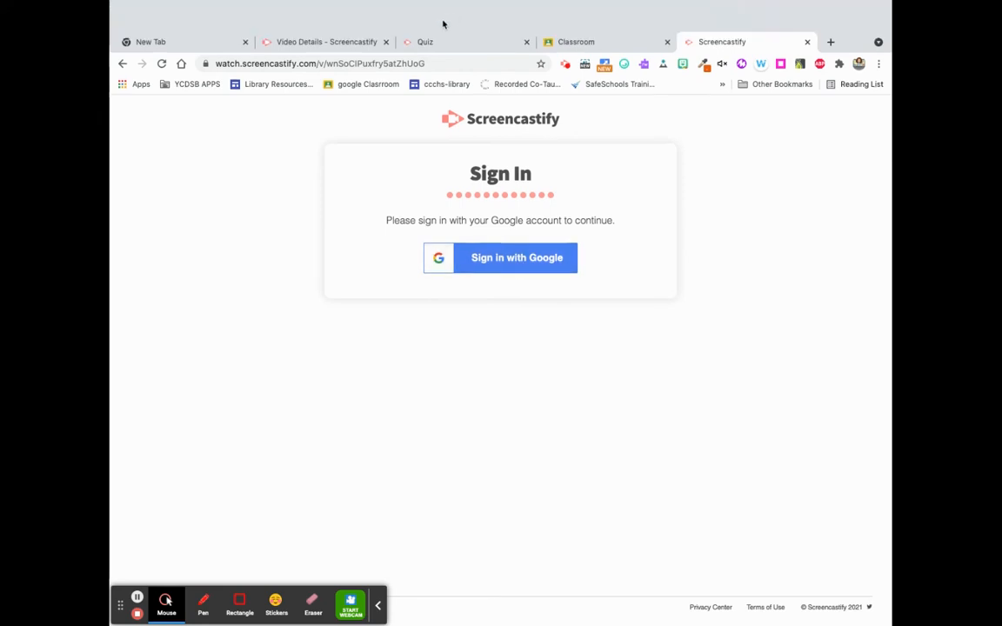
- Examine the access and view-tracking options in the video's Video Watch Page Settings, picking By Email Address for tracking views
left_click(444, 18)
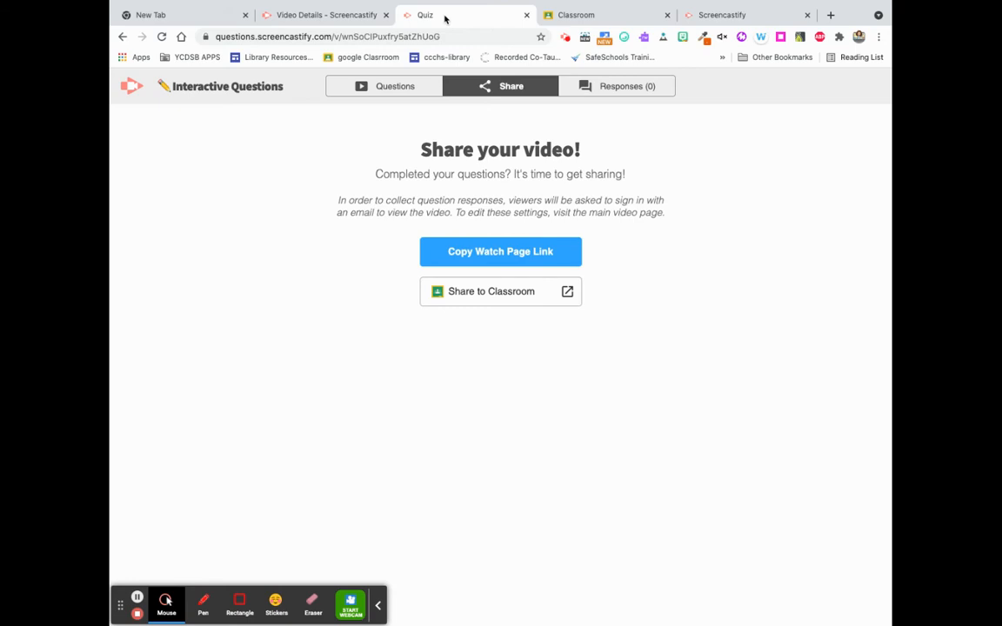
left_click(356, 15)
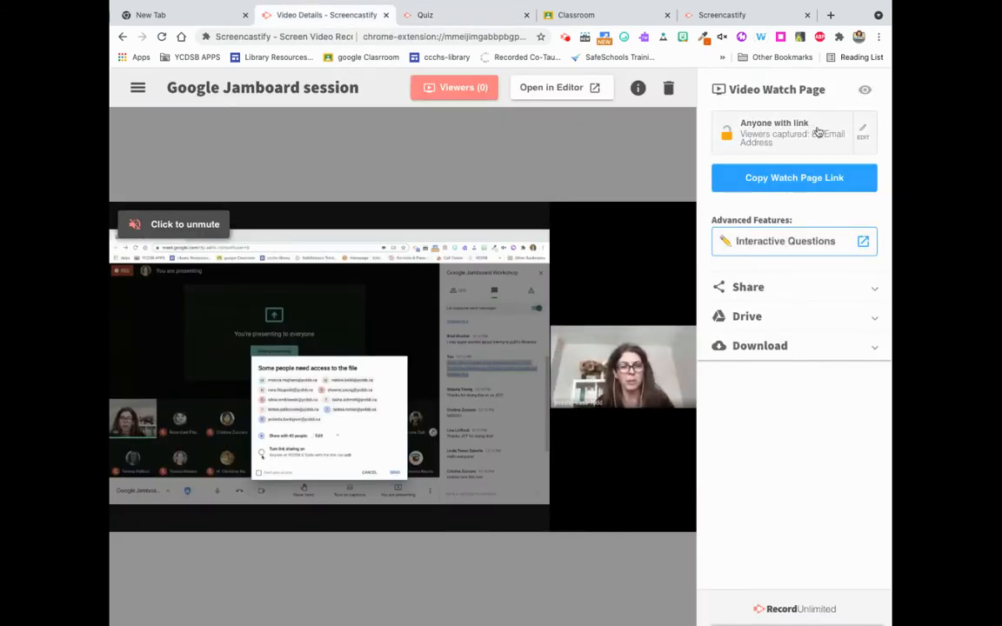
left_click(738, 122)
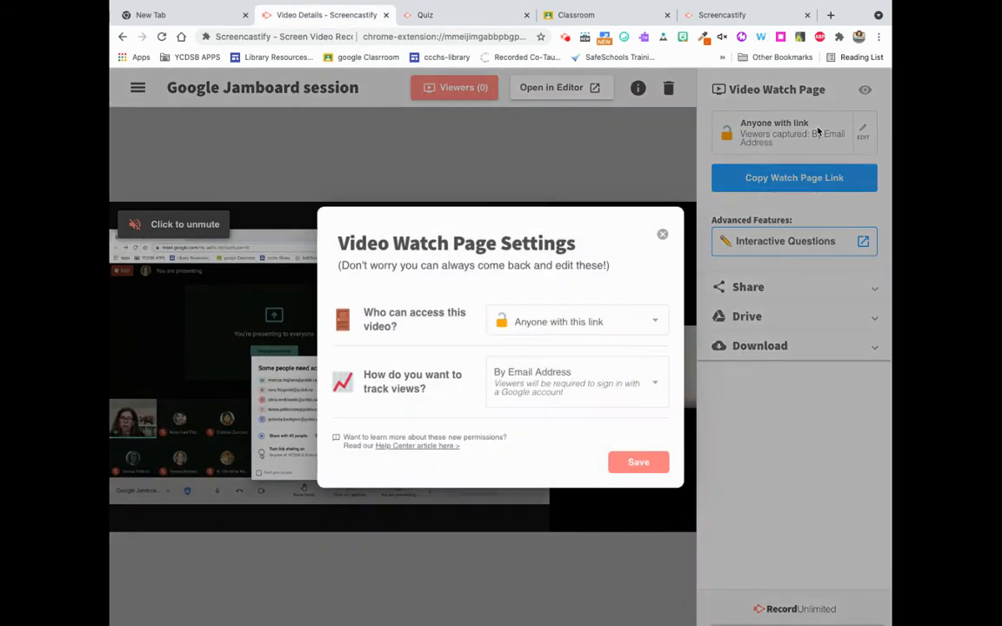
left_click(646, 321)
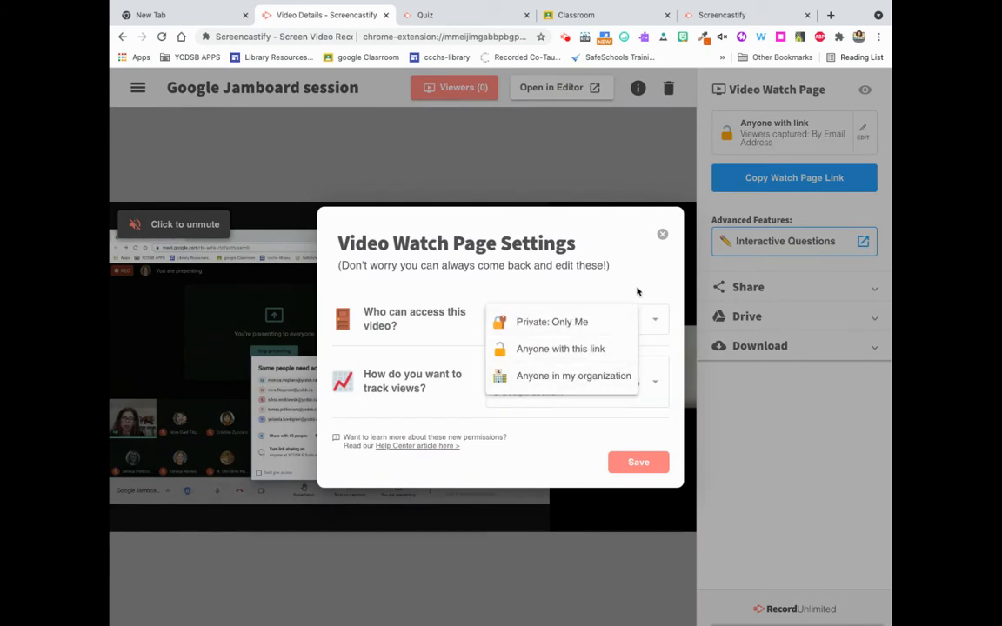
left_click(637, 282)
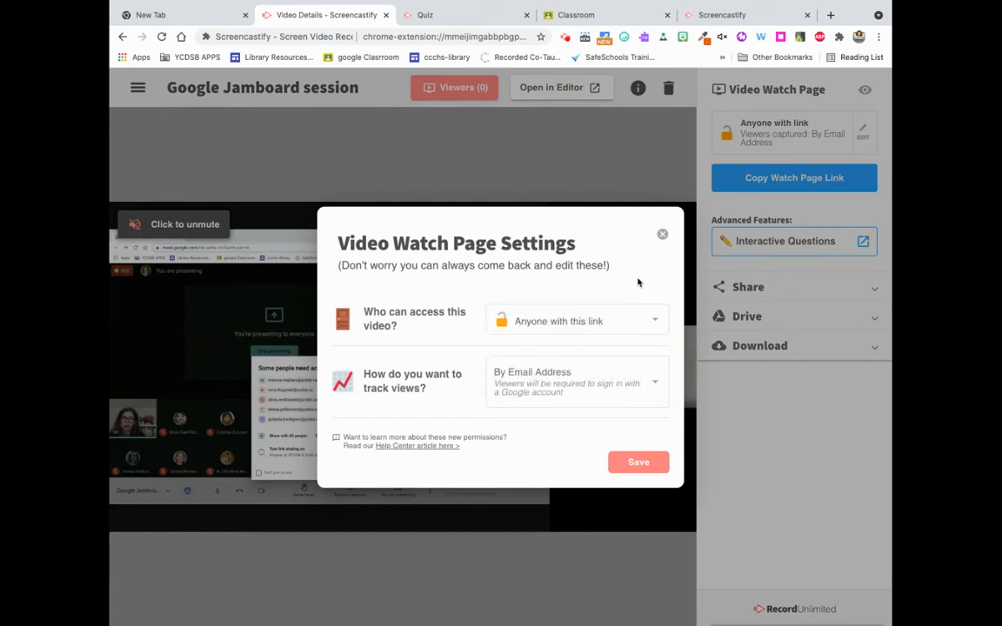
left_click(652, 383)
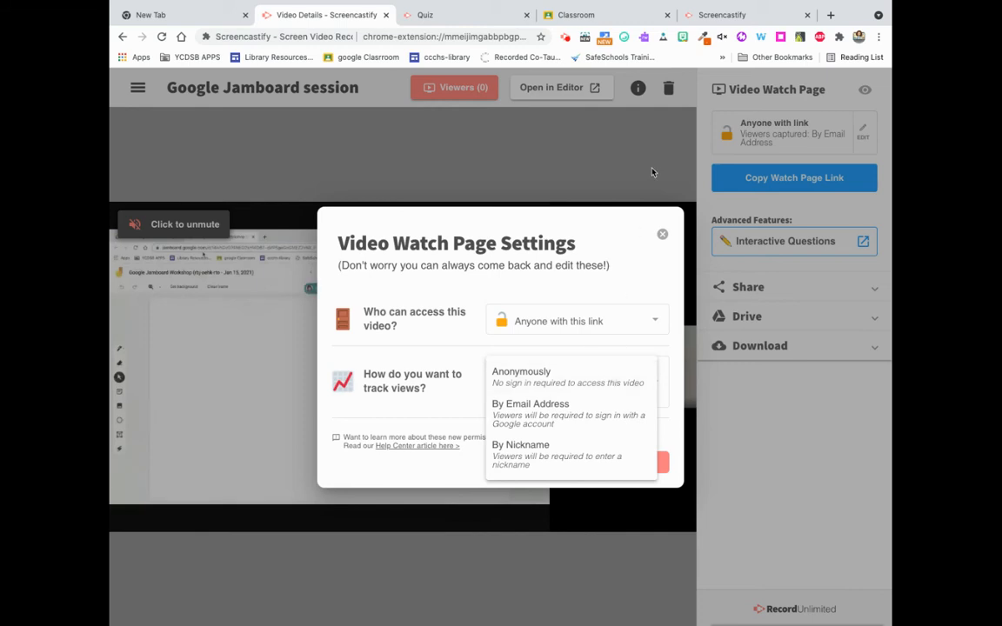
left_click(565, 410)
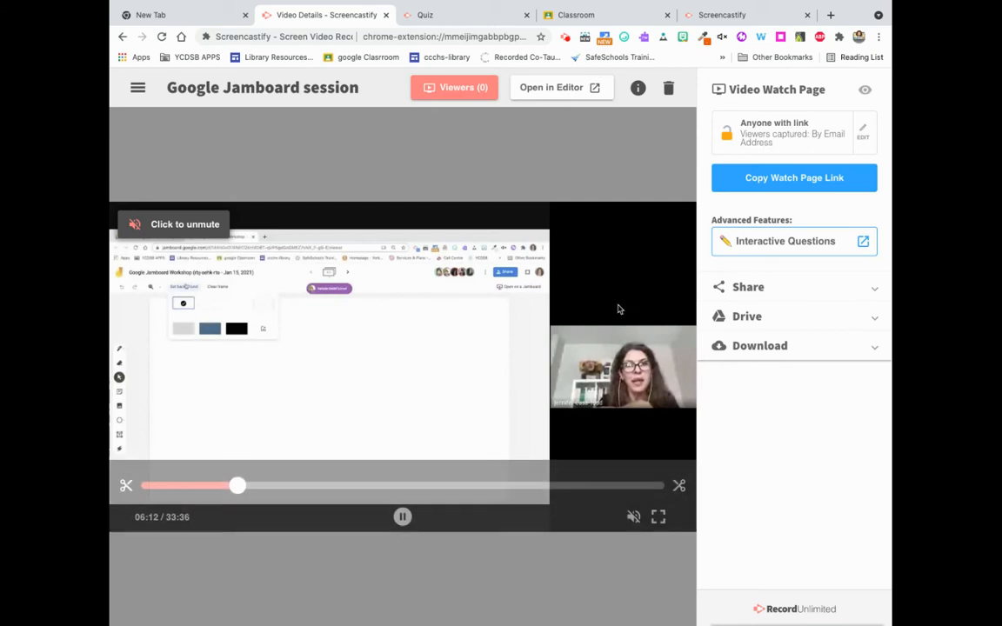
- Sign in with Google on the video's watch page and mute the playing video
left_click(709, 15)
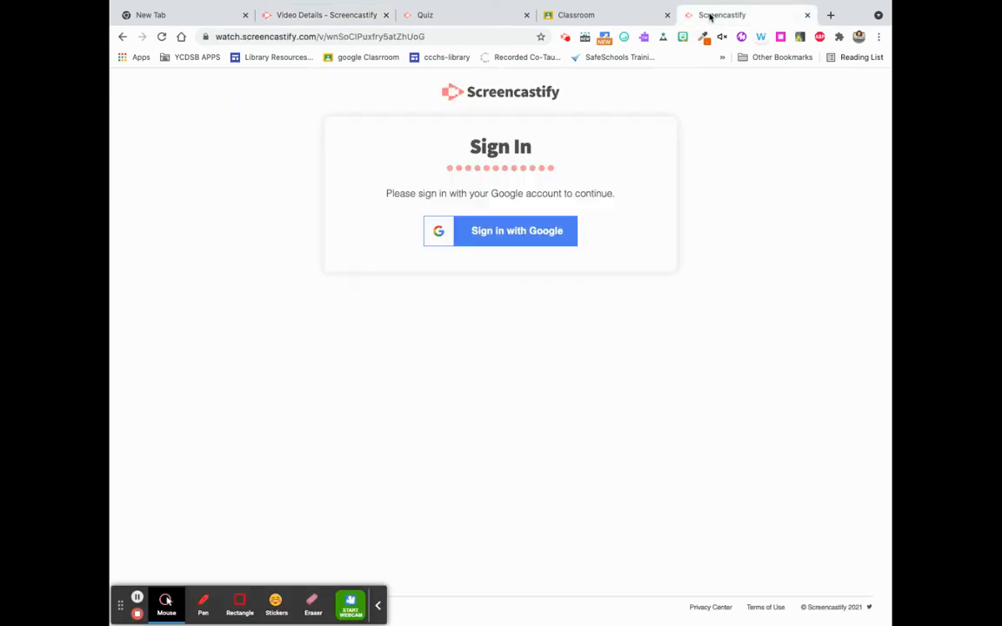
left_click(511, 237)
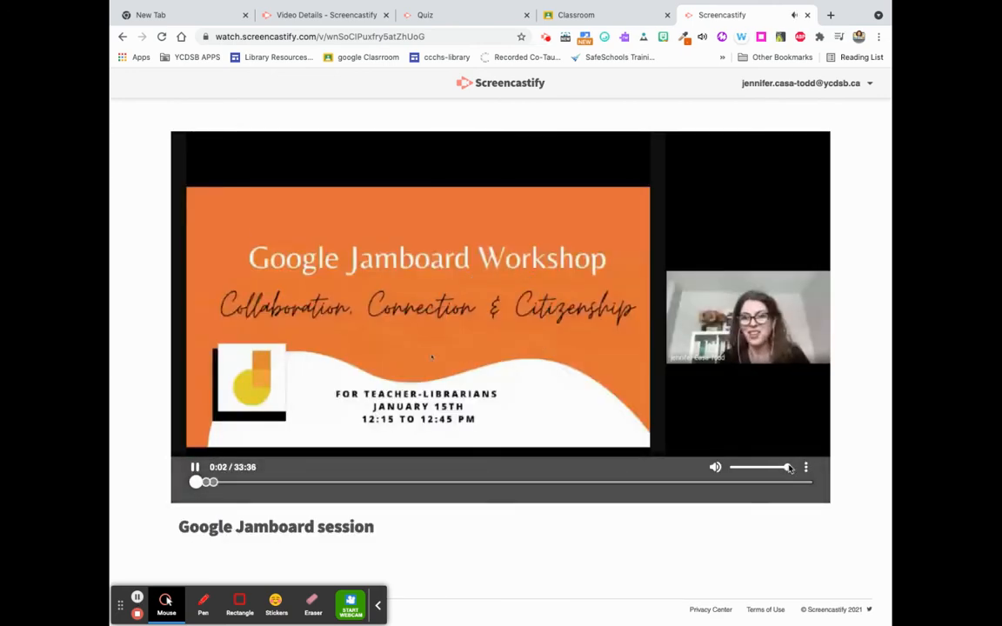
left_click_drag(784, 468, 714, 470)
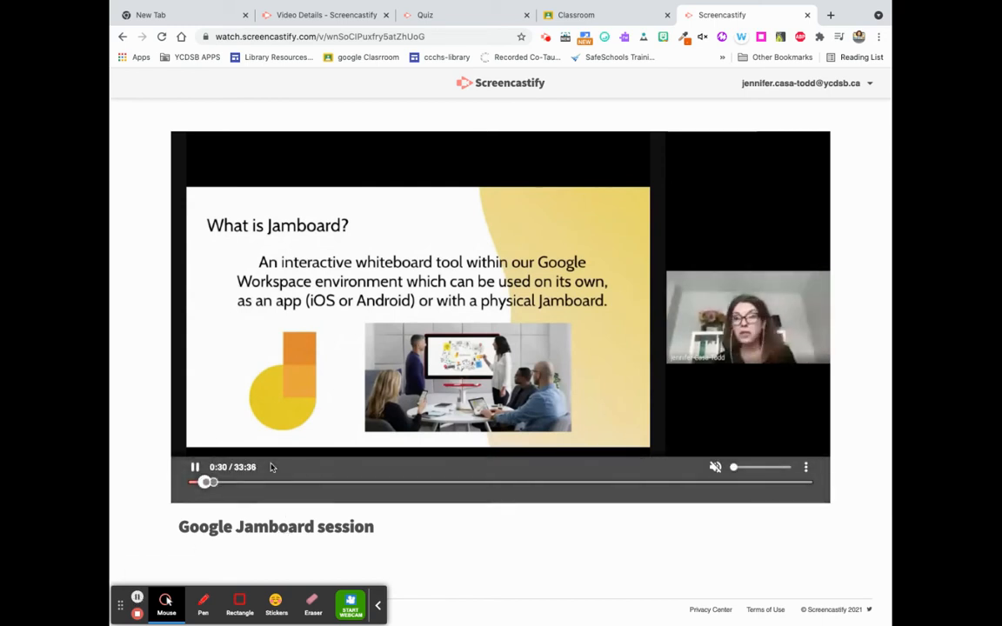
- Skip the video ahead to the first question marker, answer "How might you use Jamboard?" with Interactive lesson, and resume playback
left_click(208, 483)
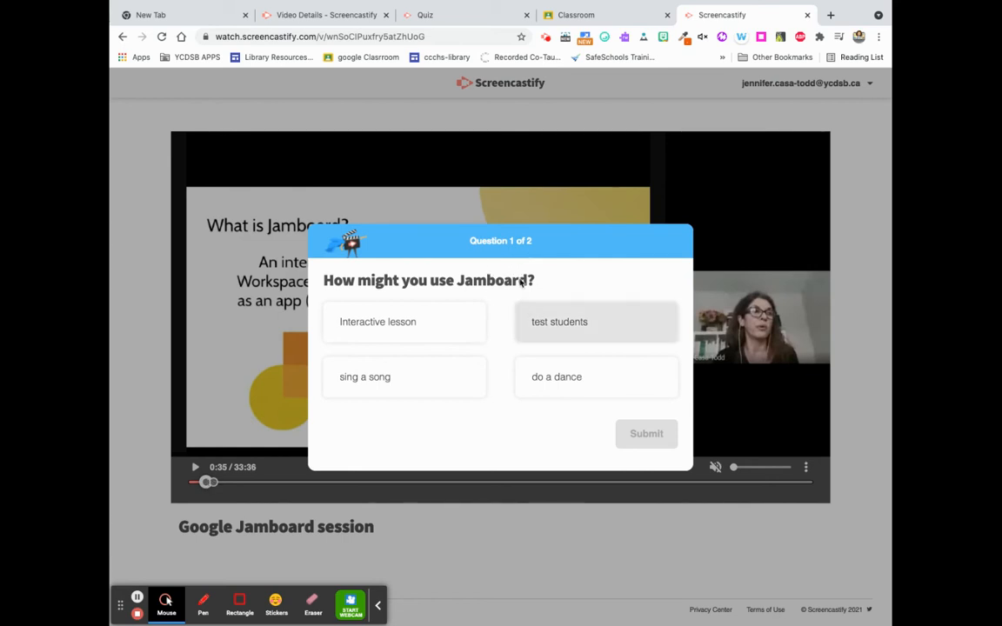
left_click(421, 330)
left_click(644, 435)
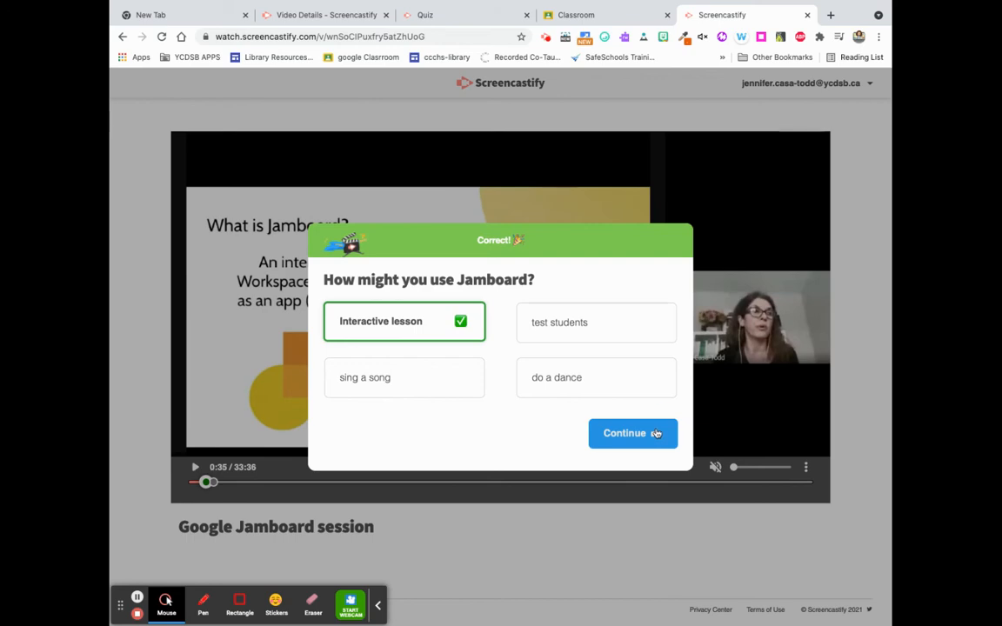
left_click(656, 434)
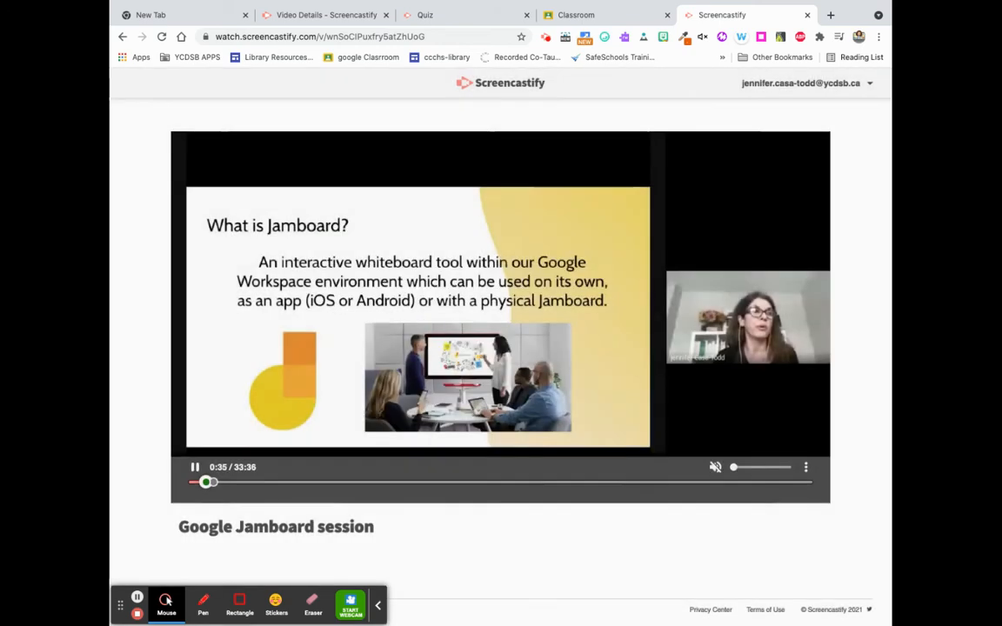
- Skip to the second question marker, answer "Which is NOT correct" with Connected to Slides, and continue the video
left_click(212, 483)
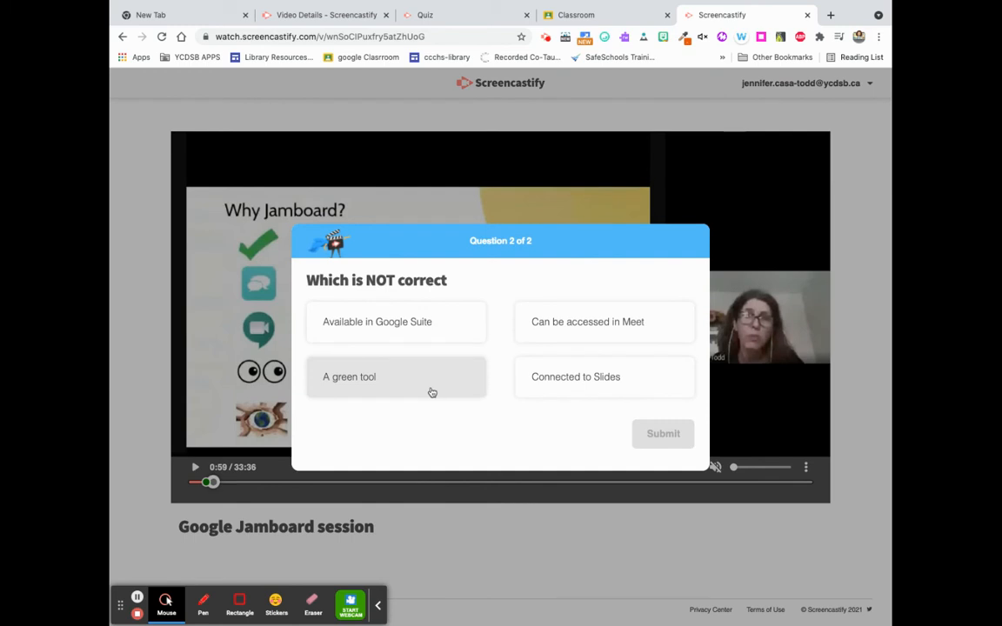
left_click(599, 384)
left_click(655, 437)
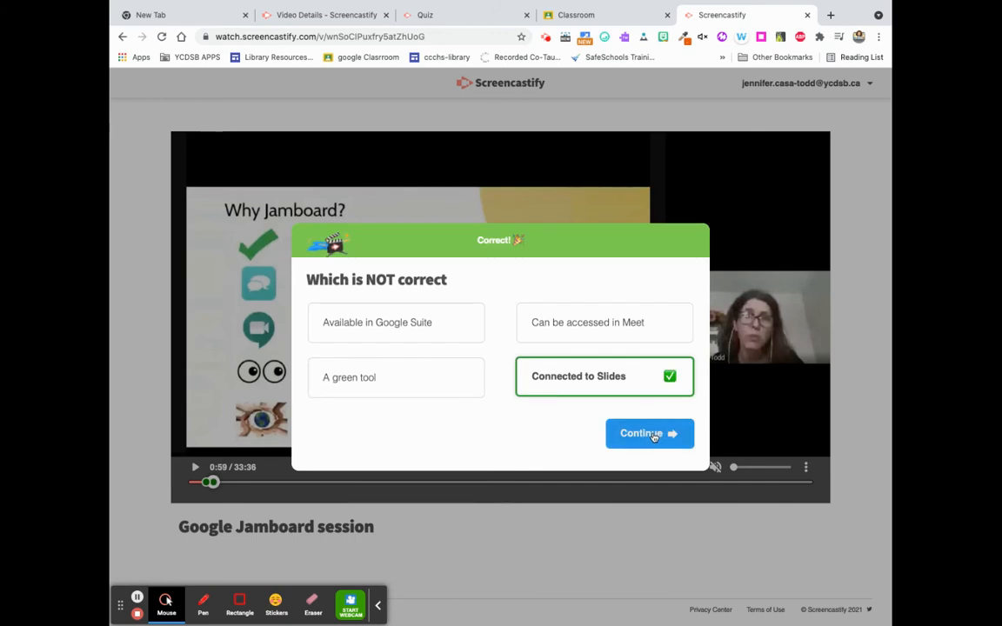
left_click(648, 434)
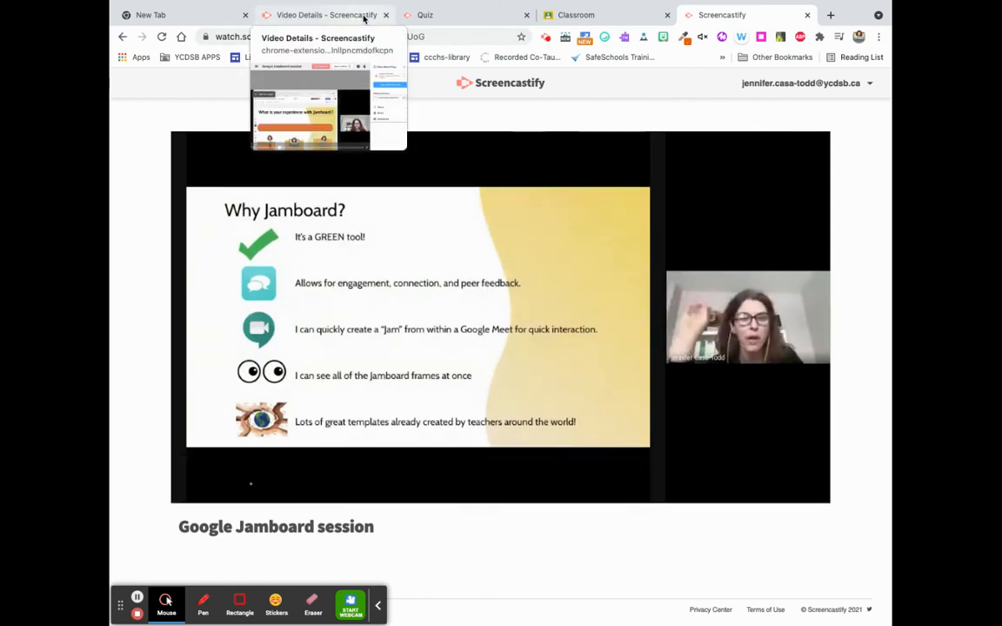
- Return to the Google Jamboard session's Video Details page
left_click(364, 17)
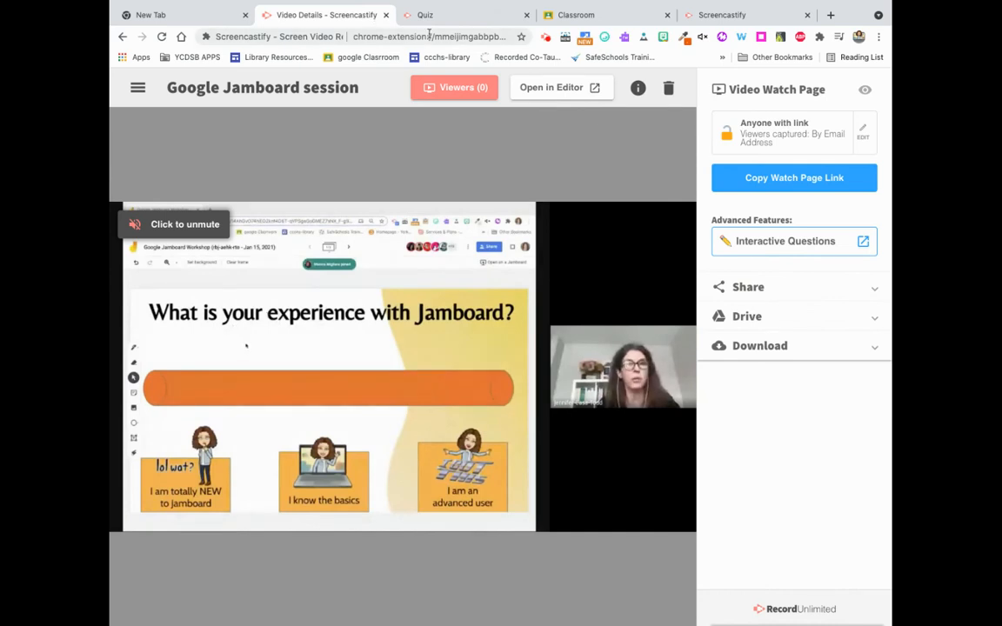